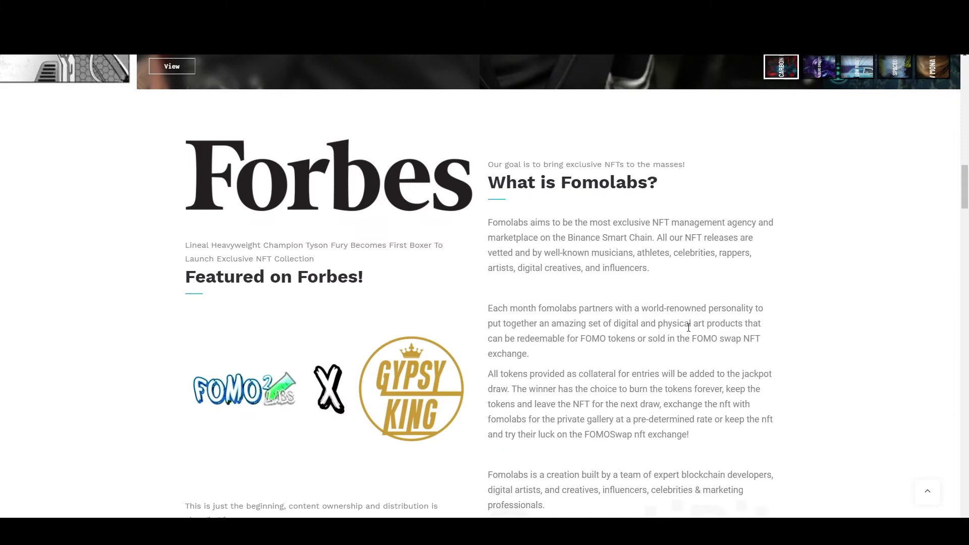
- Read the Fomolabs introduction and copy the FOMO token's contract address from its BscScan profile summary
{"action": "scroll", "coordinate": [688, 327], "scroll_direction": "down", "scroll_amount": 20}
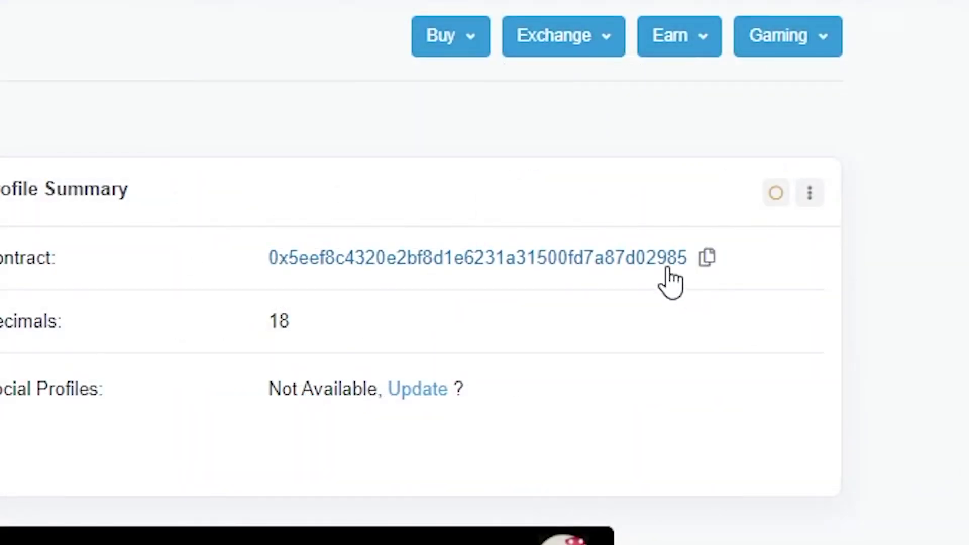
{"action": "left_click", "coordinate": [708, 258]}
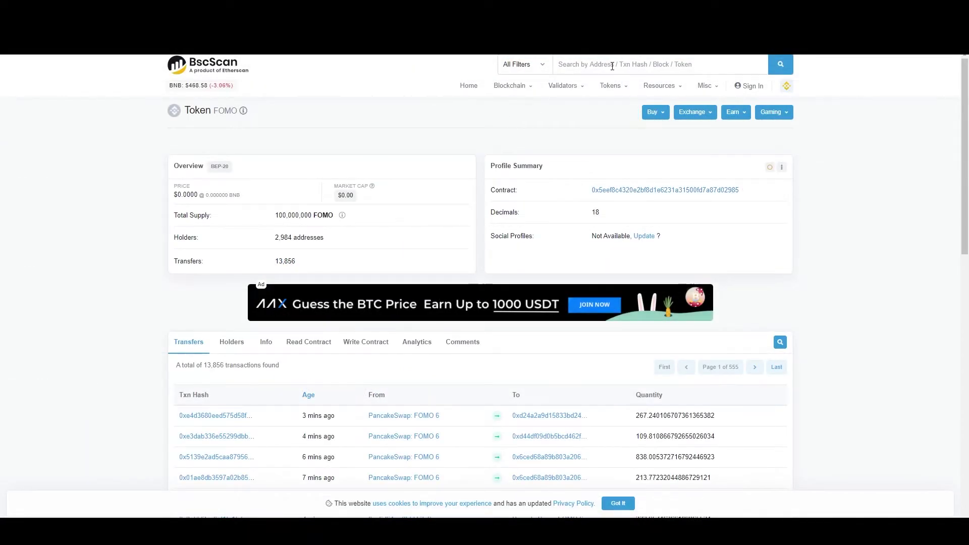
- Search BscScan for "fomo" and browse the suggested BEP-20 tokens
{"action": "left_click", "coordinate": [593, 66]}
{"action": "type", "text": "fomo"}
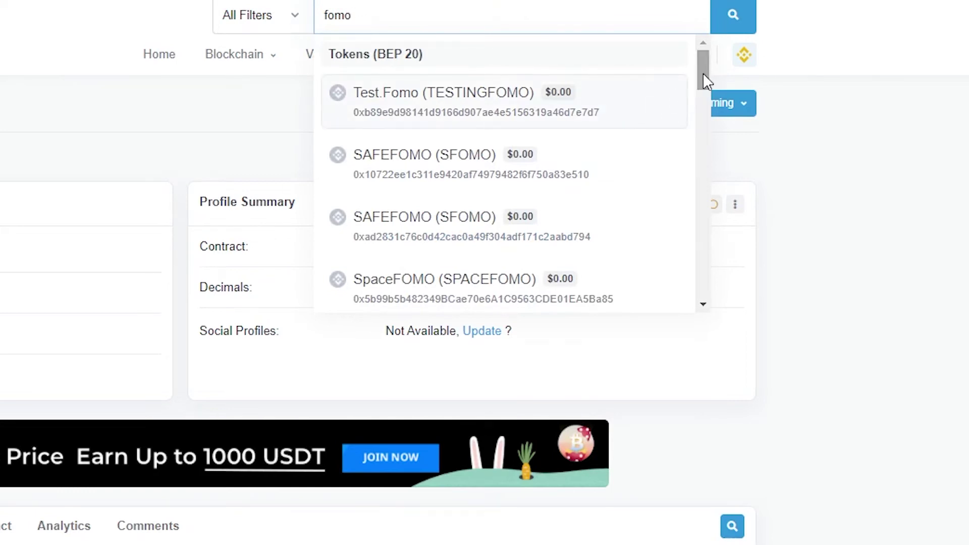
{"action": "left_click_drag", "start_coordinate": [704, 74], "coordinate": [699, 135]}
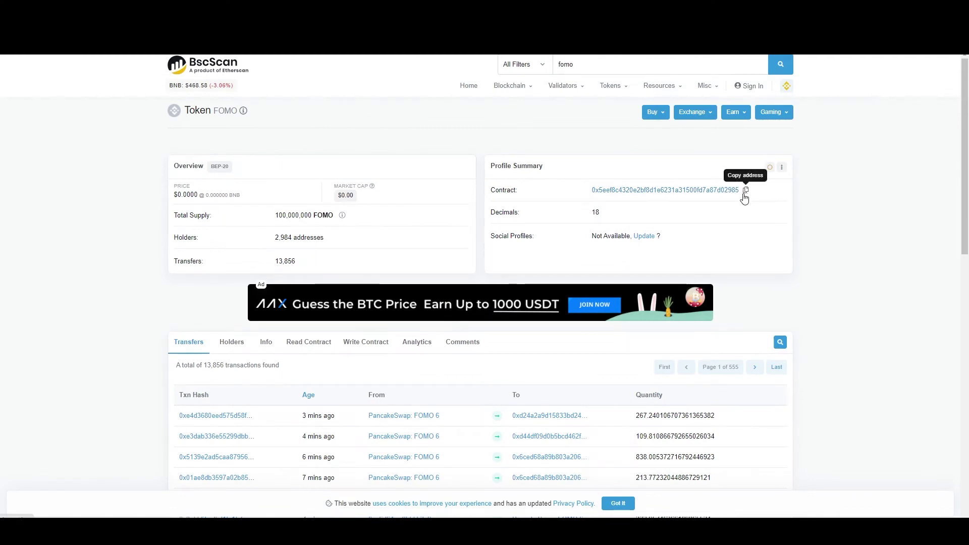
- Copy the contract address from the FOMO token's profile summary and switch to PancakeSwap
{"action": "left_click", "coordinate": [746, 190]}
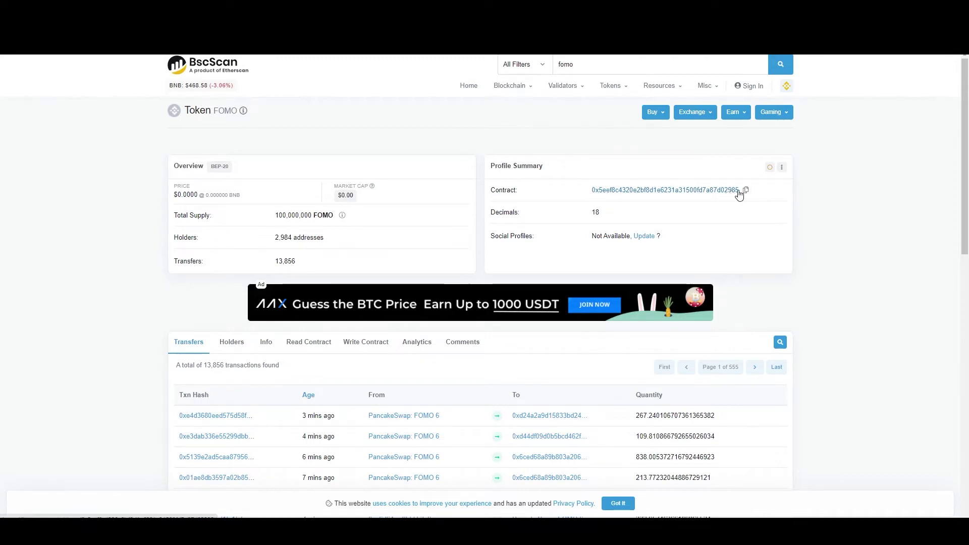
{"action": "left_click", "coordinate": [746, 190]}
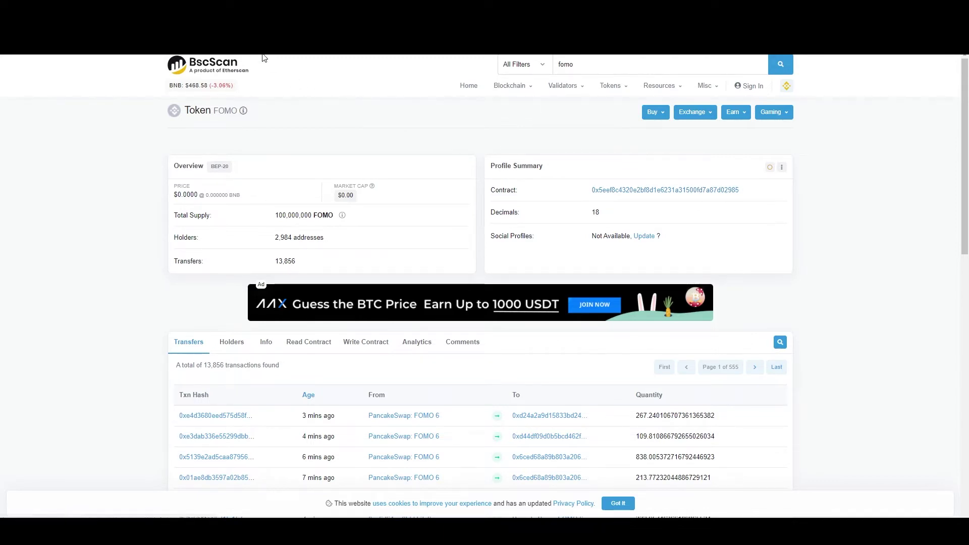
{"action": "key", "text": "ctrl+Tab"}
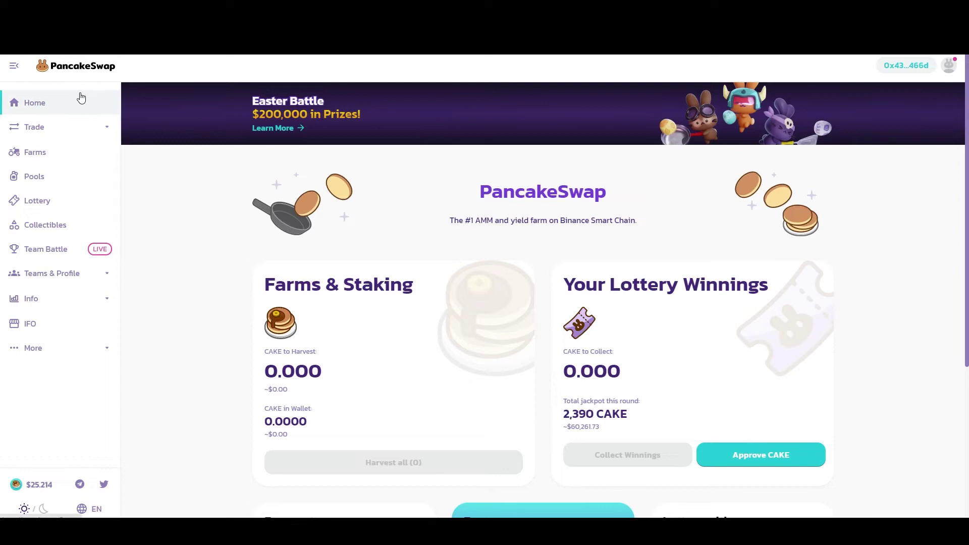
- Examine the Total Value Locked figure on the home page
{"action": "scroll", "coordinate": [323, 195], "scroll_direction": "down", "scroll_amount": 5}
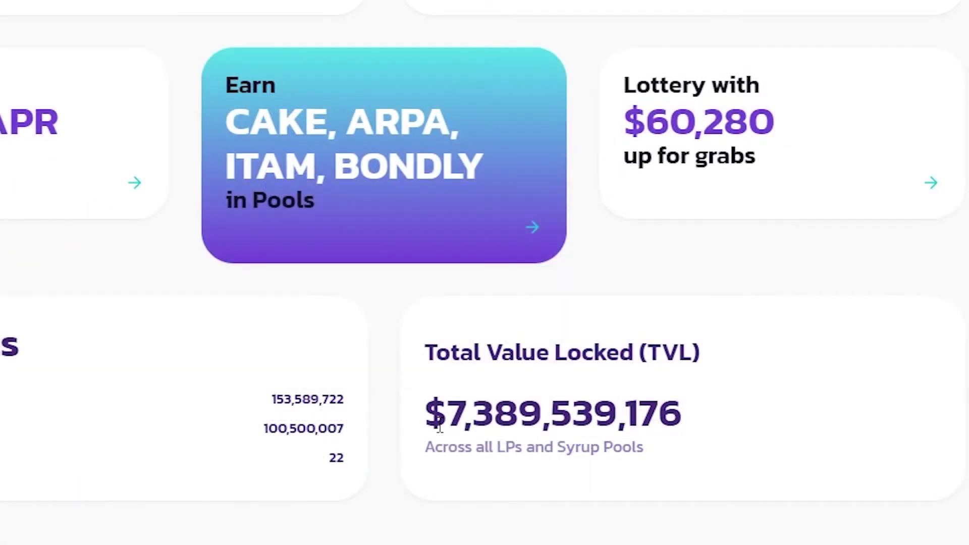
{"action": "left_click_drag", "start_coordinate": [439, 428], "coordinate": [734, 449]}
{"action": "left_click", "coordinate": [752, 378]}
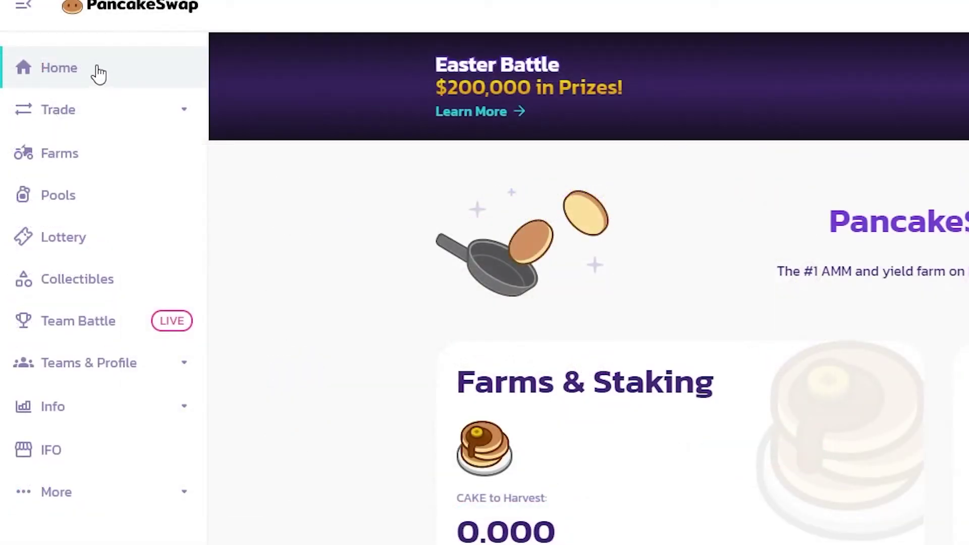
- Open the token exchange and choose FOMO as the currency to receive, looked up by its pasted contract address
{"action": "left_click", "coordinate": [76, 120]}
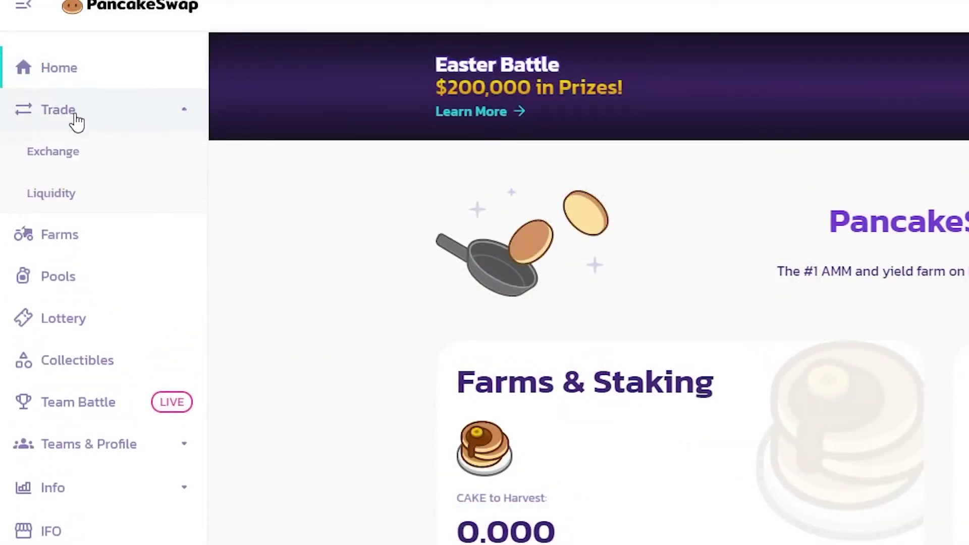
{"action": "left_click", "coordinate": [72, 158]}
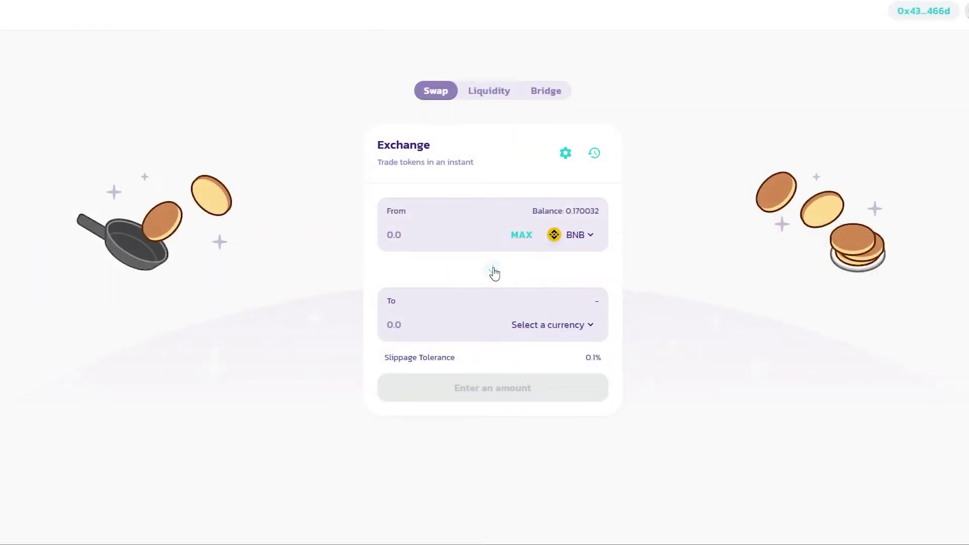
{"action": "left_click", "coordinate": [556, 328]}
{"action": "left_click", "coordinate": [446, 93]}
{"action": "key", "text": "ctrl+v"}
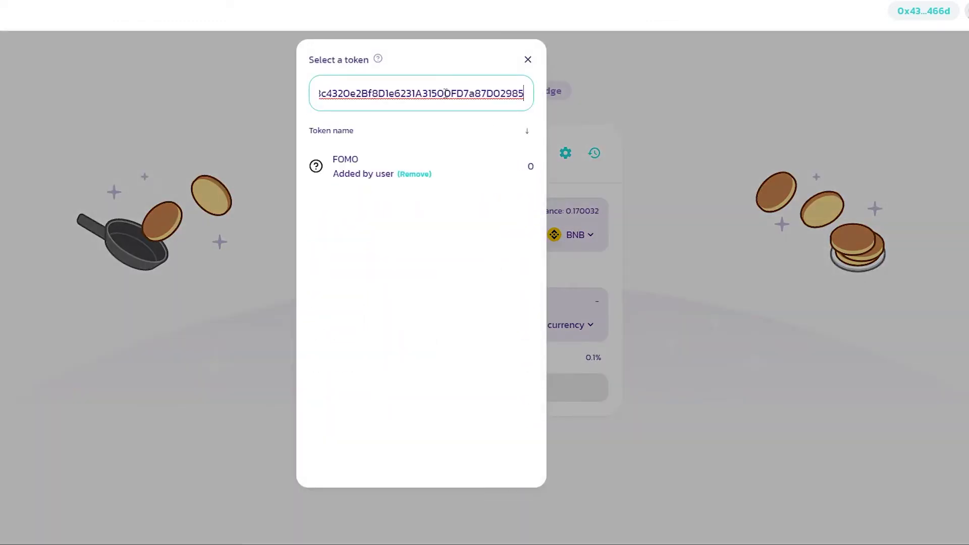
{"action": "left_click", "coordinate": [351, 177]}
{"action": "left_click", "coordinate": [581, 325]}
{"action": "key", "text": "ctrl+v"}
{"action": "left_click_drag", "start_coordinate": [374, 94], "coordinate": [525, 94]}
{"action": "left_click", "coordinate": [364, 96]}
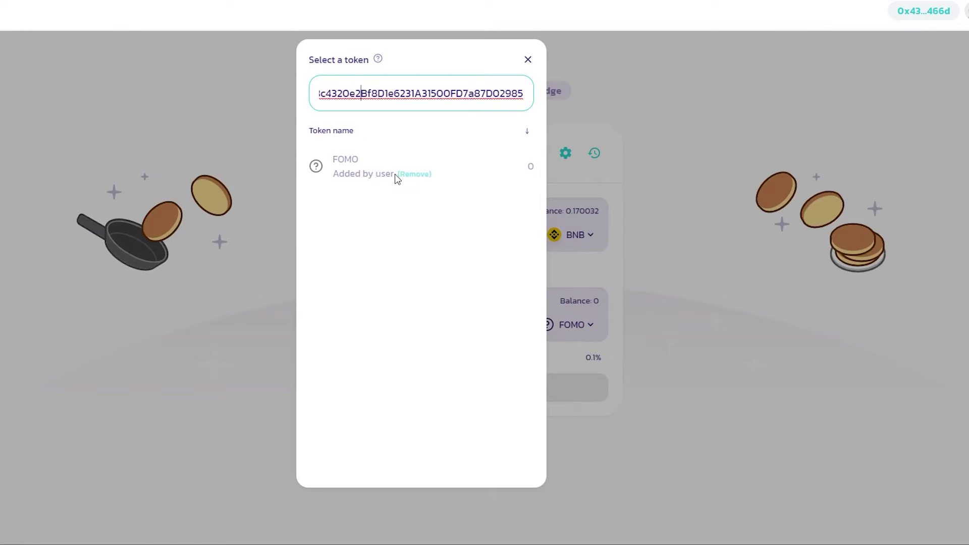
{"action": "left_click", "coordinate": [342, 172]}
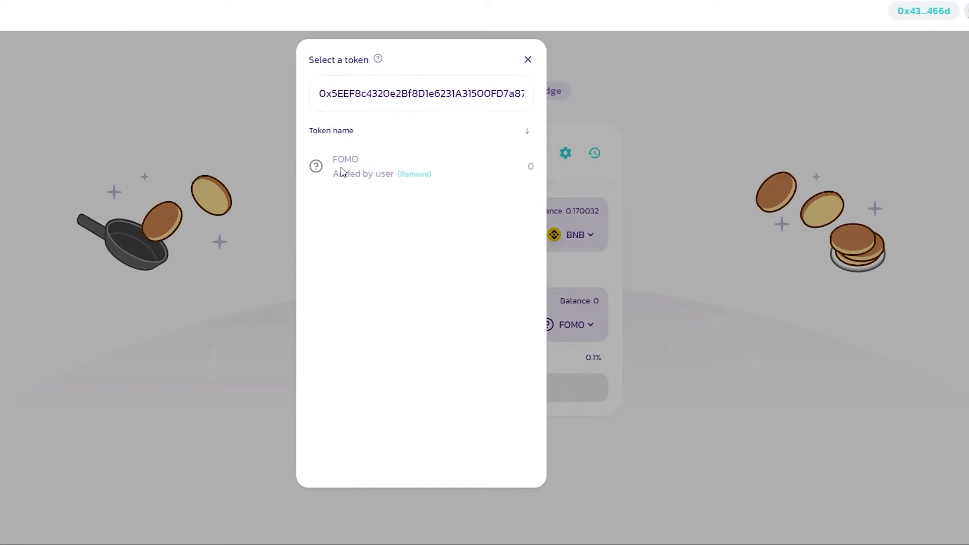
{"action": "left_click", "coordinate": [529, 60]}
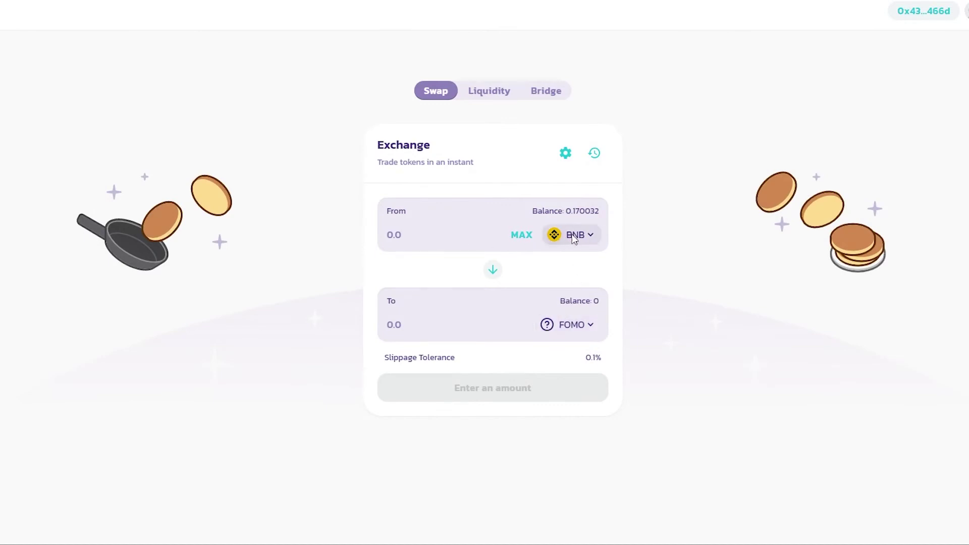
- Choose BUSD as the currency to pay with and set its amount to 20
{"action": "left_click", "coordinate": [573, 238]}
{"action": "left_click", "coordinate": [349, 236]}
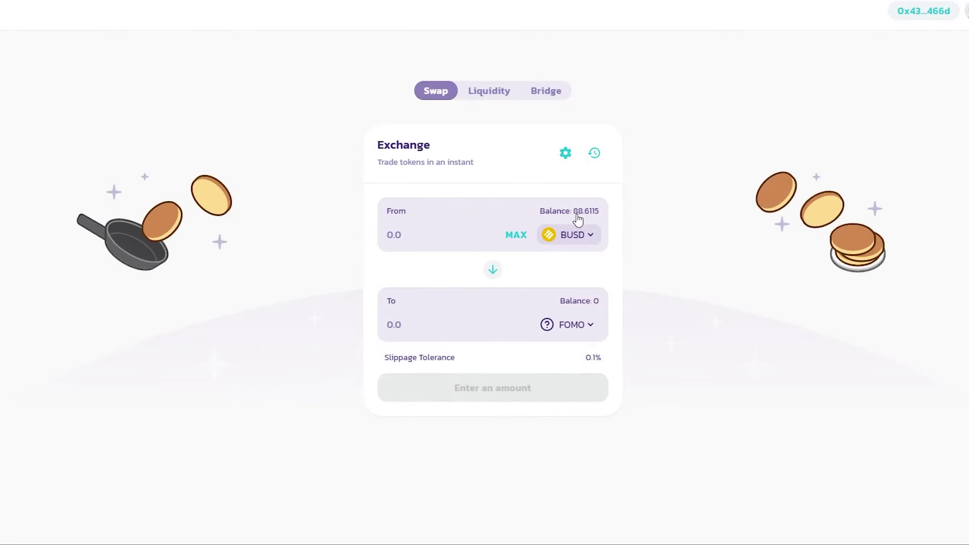
{"action": "left_click", "coordinate": [426, 236]}
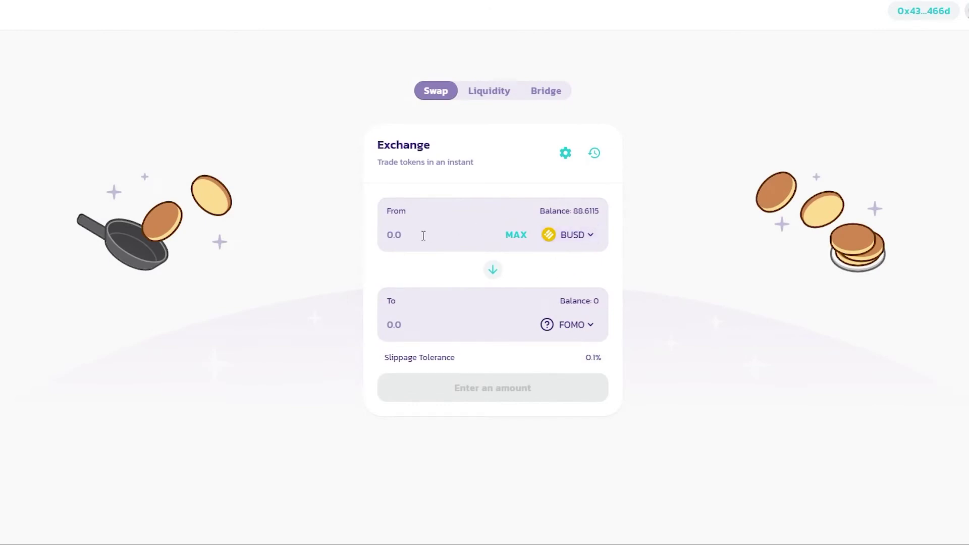
{"action": "type", "text": "20"}
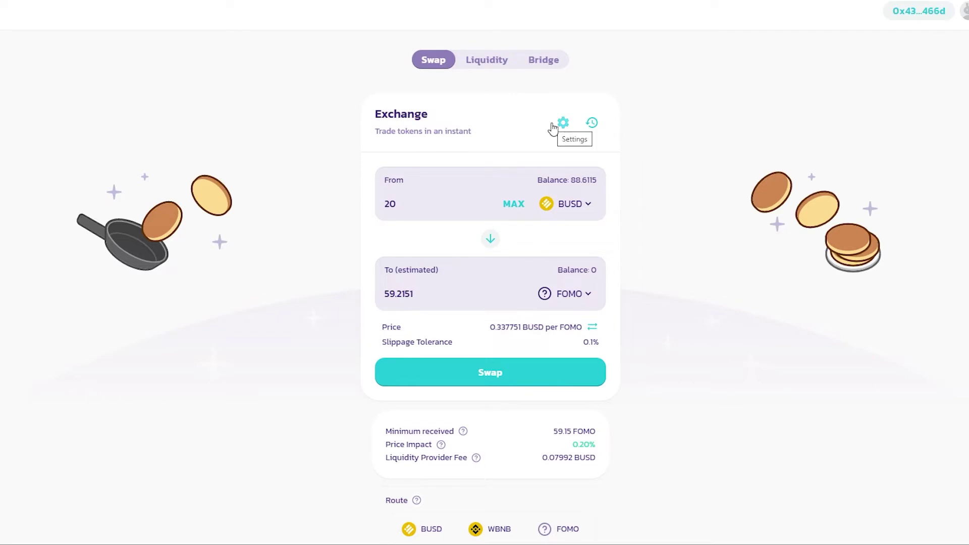
- Examine the slippage tolerance in relation to the BUSD amount paid and the estimated FOMO amount
{"action": "left_click_drag", "start_coordinate": [584, 345], "coordinate": [597, 346]}
{"action": "left_click", "coordinate": [600, 344]}
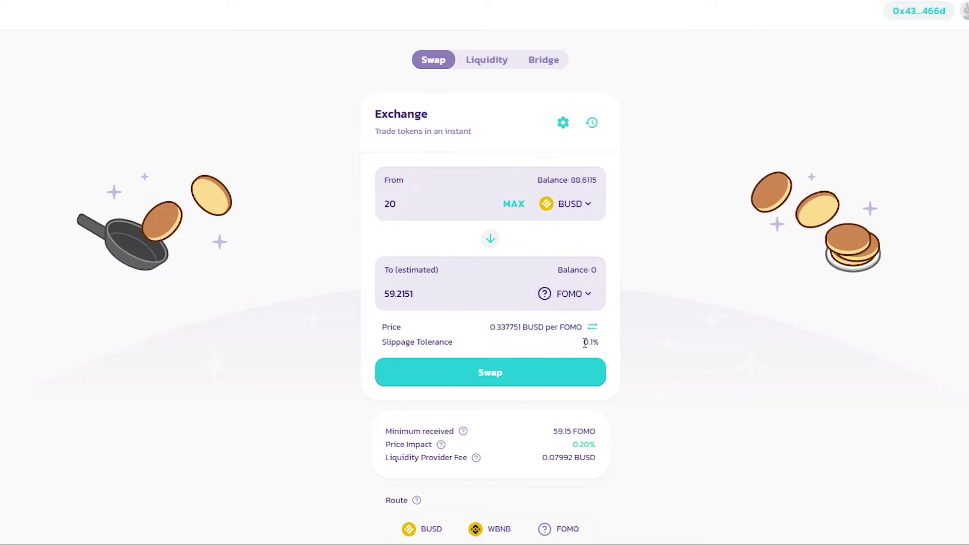
{"action": "left_click_drag", "start_coordinate": [584, 344], "coordinate": [601, 346]}
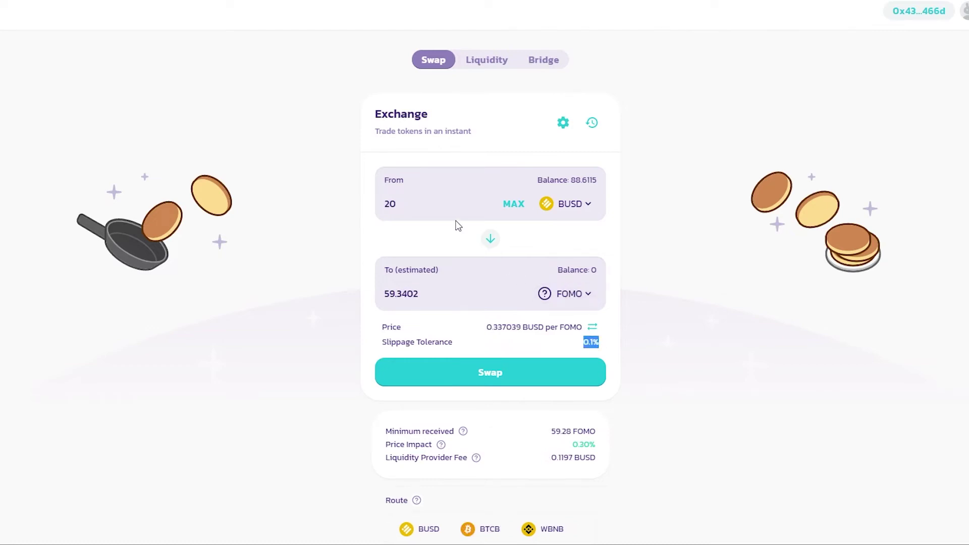
{"action": "double_click", "coordinate": [436, 202]}
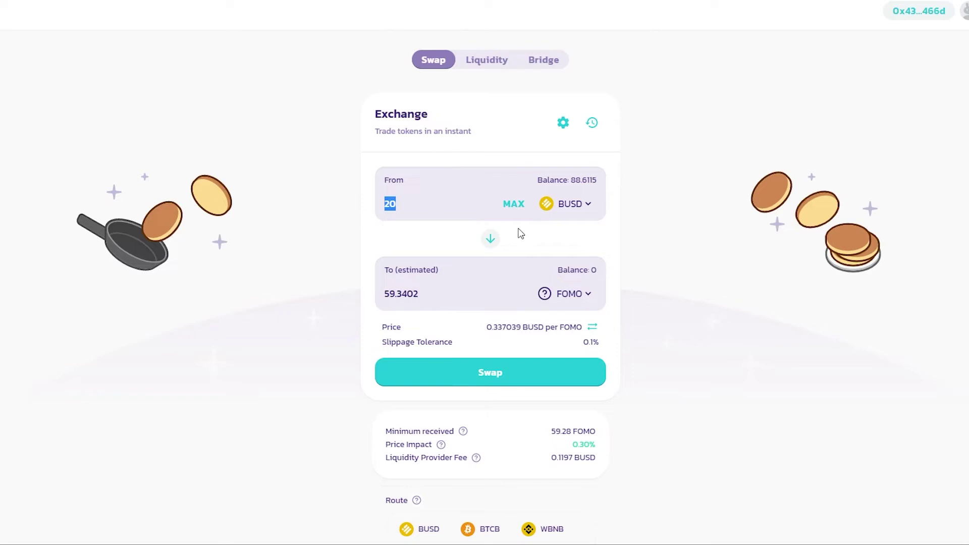
{"action": "left_click", "coordinate": [594, 343]}
{"action": "left_click_drag", "start_coordinate": [440, 299], "coordinate": [357, 296]}
{"action": "left_click", "coordinate": [411, 203]}
{"action": "left_click_drag", "start_coordinate": [411, 204], "coordinate": [377, 216]}
{"action": "left_click", "coordinate": [585, 345]}
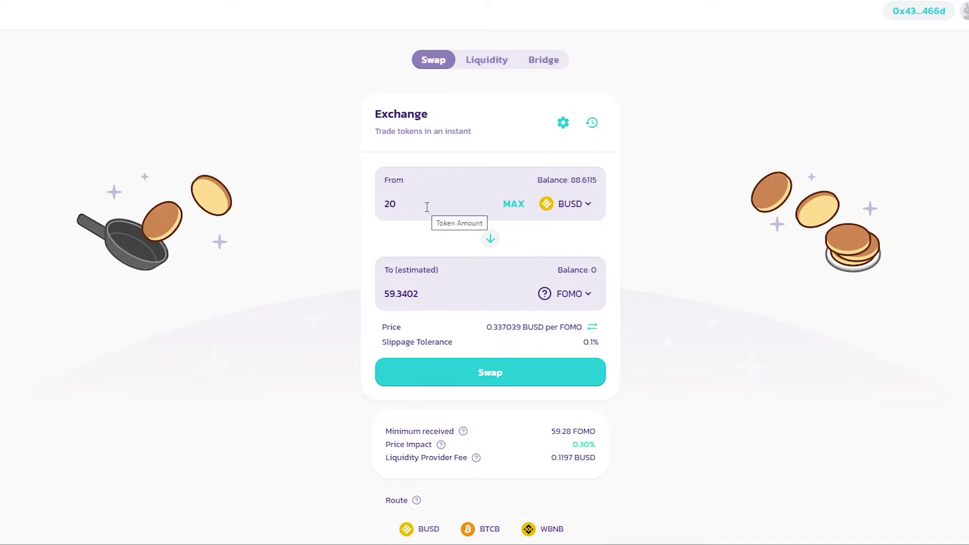
{"action": "left_click_drag", "start_coordinate": [584, 342], "coordinate": [596, 346]}
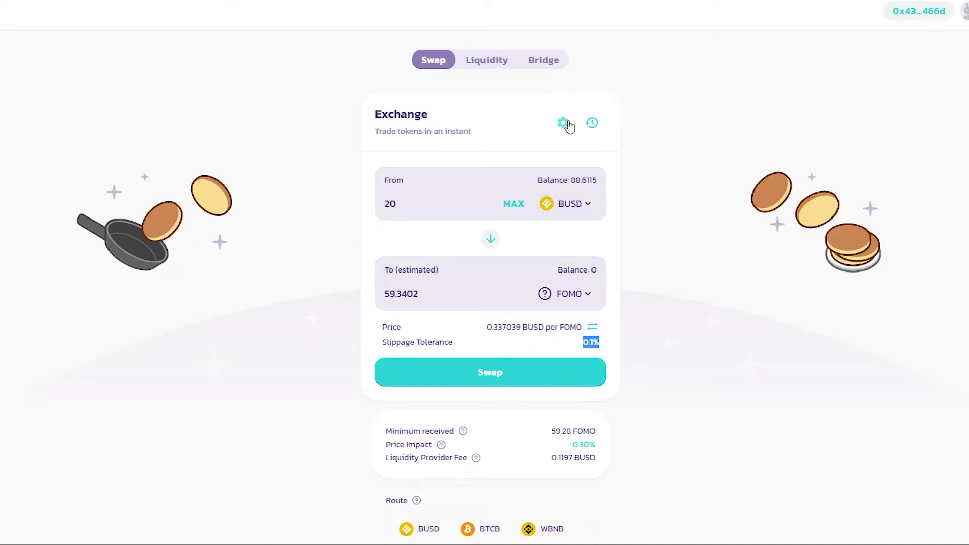
- Set the exchange's slippage tolerance to the 1% preset
{"action": "left_click", "coordinate": [563, 123]}
{"action": "left_click_drag", "start_coordinate": [444, 264], "coordinate": [301, 287]}
{"action": "type", "text": "1"}
{"action": "left_click", "coordinate": [301, 287]}
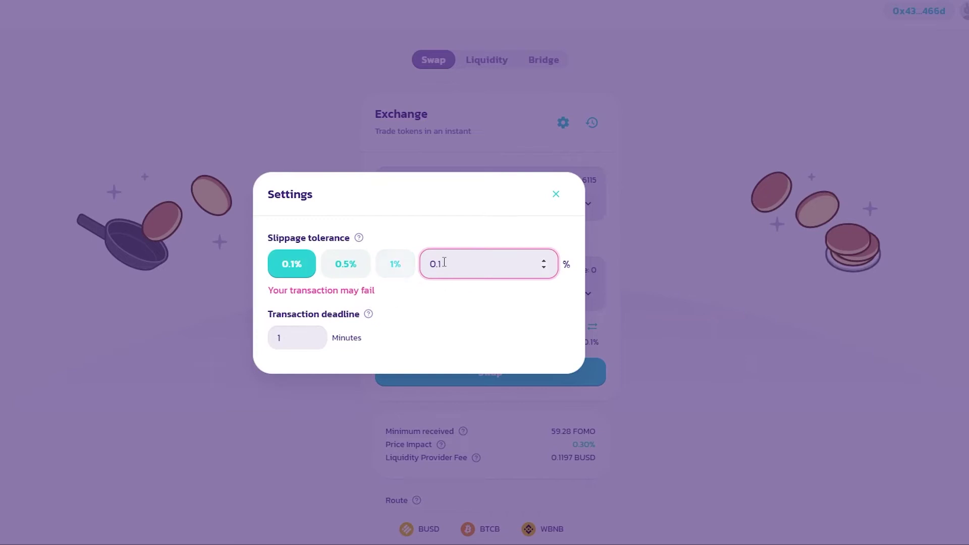
{"action": "double_click", "coordinate": [480, 264]}
{"action": "left_click", "coordinate": [407, 265]}
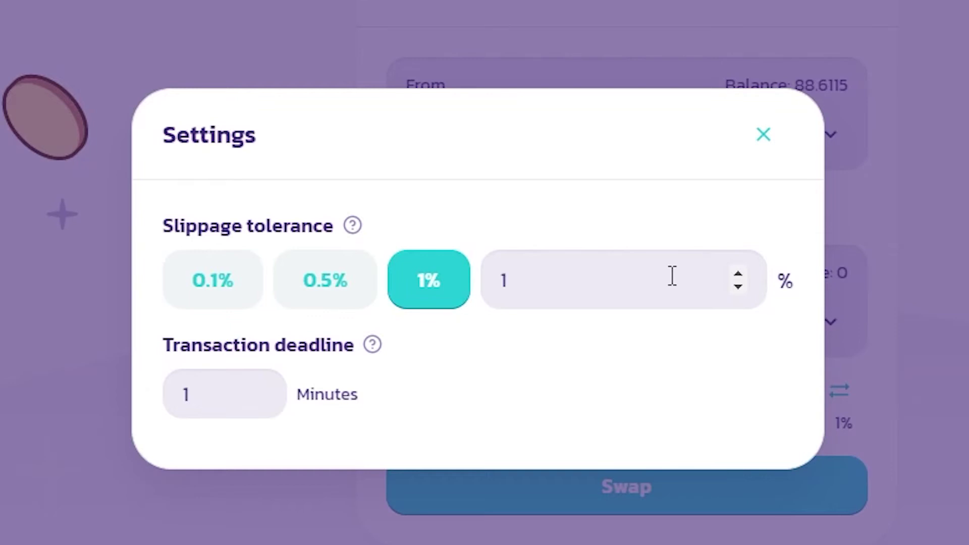
- Review the custom slippage value and the transaction deadline with its explanation, and close the settings
{"action": "left_click", "coordinate": [672, 276]}
{"action": "double_click", "coordinate": [672, 276]}
{"action": "left_click", "coordinate": [452, 412]}
{"action": "double_click", "coordinate": [227, 394]}
{"action": "mouse_move", "coordinate": [370, 345]}
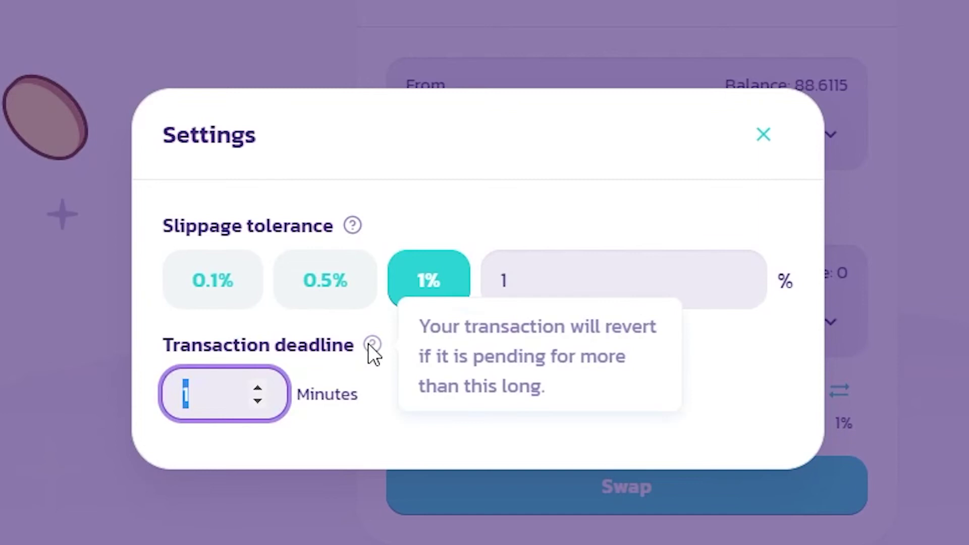
{"action": "left_click", "coordinate": [367, 393]}
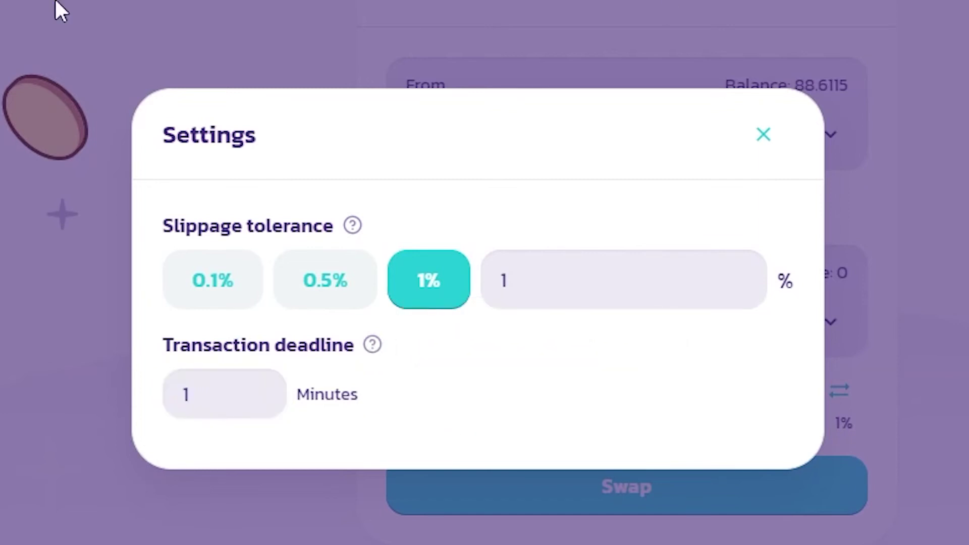
{"action": "double_click", "coordinate": [211, 394]}
{"action": "left_click", "coordinate": [375, 400]}
{"action": "left_click", "coordinate": [552, 271]}
{"action": "double_click", "coordinate": [608, 292]}
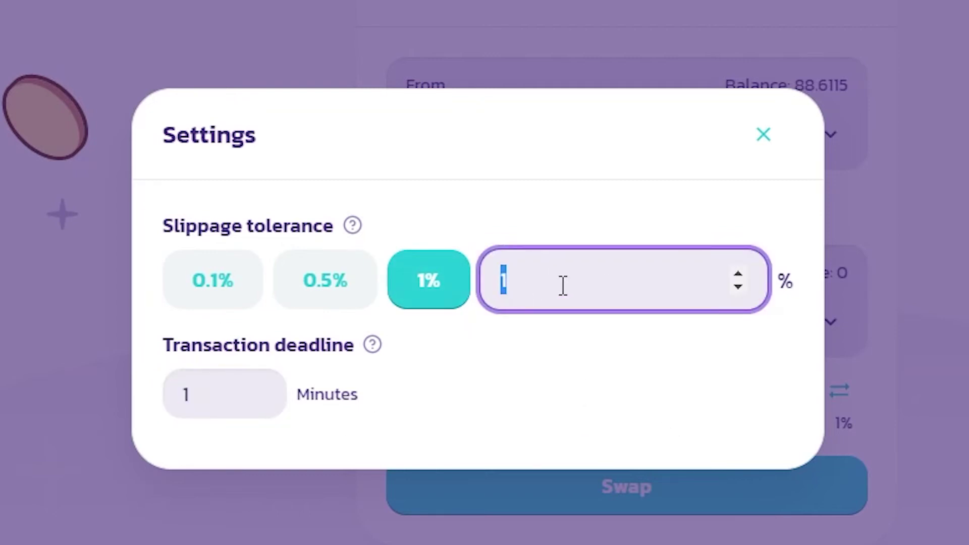
{"action": "left_click", "coordinate": [777, 151]}
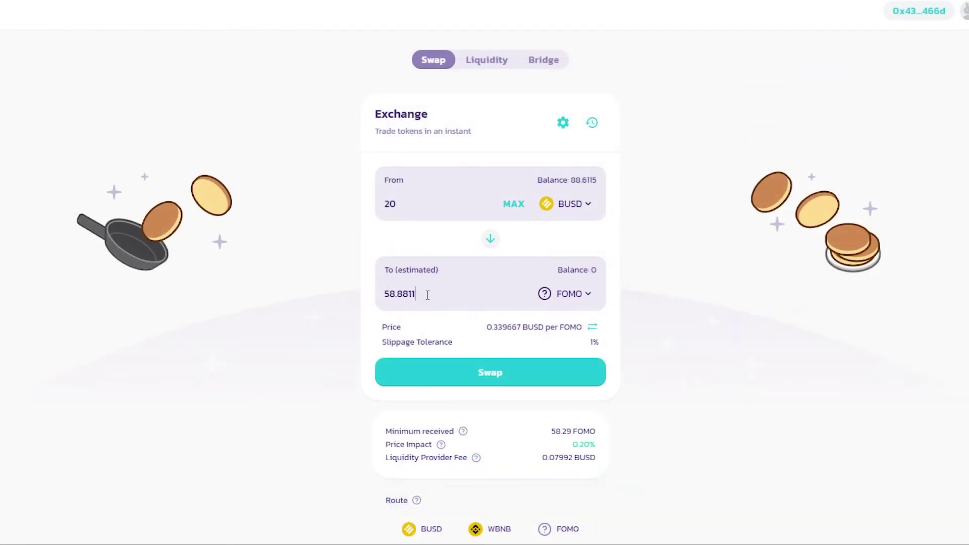
- Swap the 20 BUSD for FOMO, approve the transaction in the MetaMask wallet and close the submission notice
{"action": "left_click_drag", "start_coordinate": [439, 293], "coordinate": [335, 305]}
{"action": "left_click_drag", "start_coordinate": [589, 343], "coordinate": [607, 346]}
{"action": "left_click", "coordinate": [664, 376]}
{"action": "left_click", "coordinate": [452, 383]}
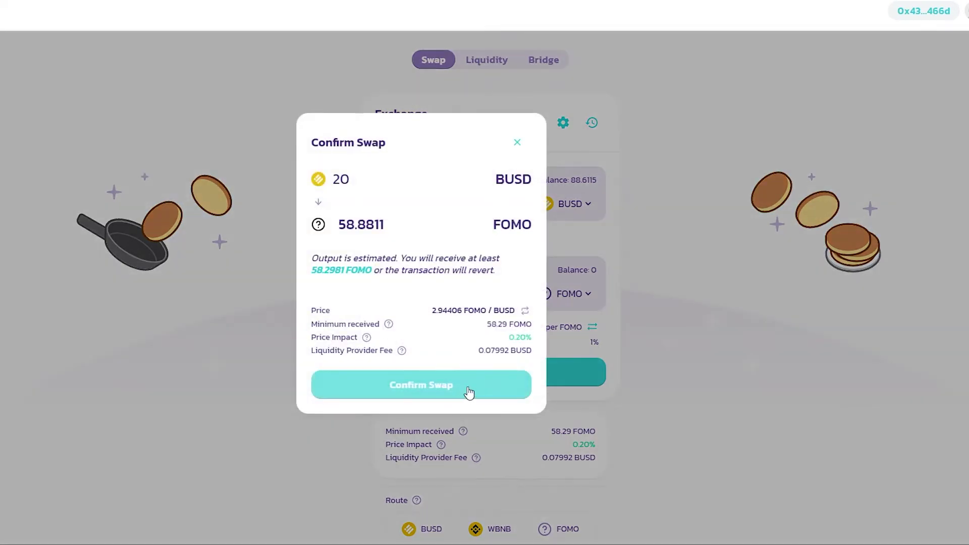
{"action": "left_click", "coordinate": [397, 386]}
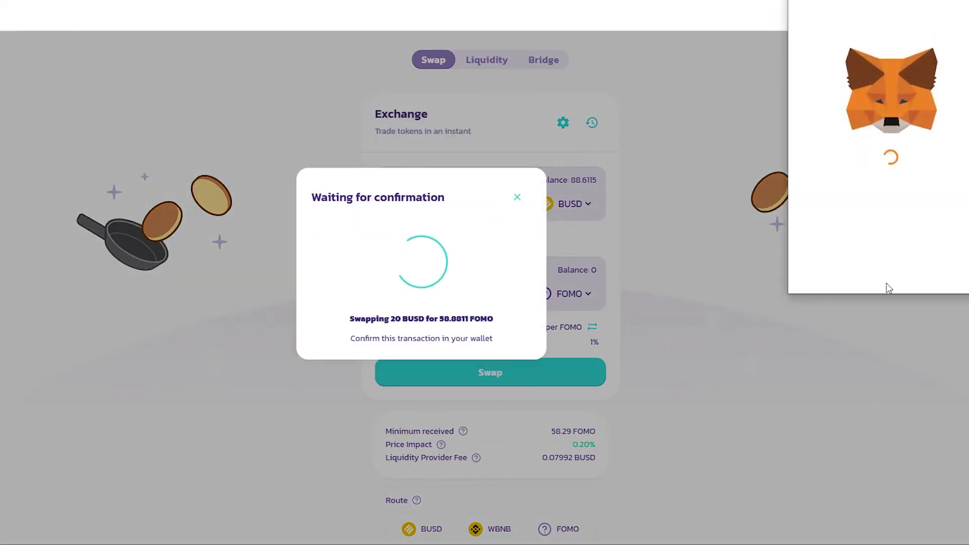
{"action": "left_click", "coordinate": [934, 272]}
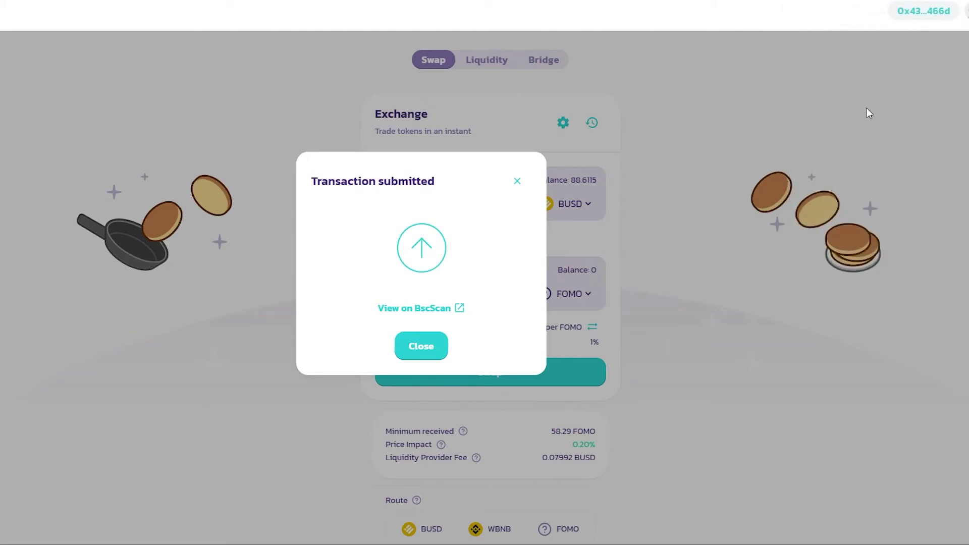
{"action": "left_click", "coordinate": [424, 346]}
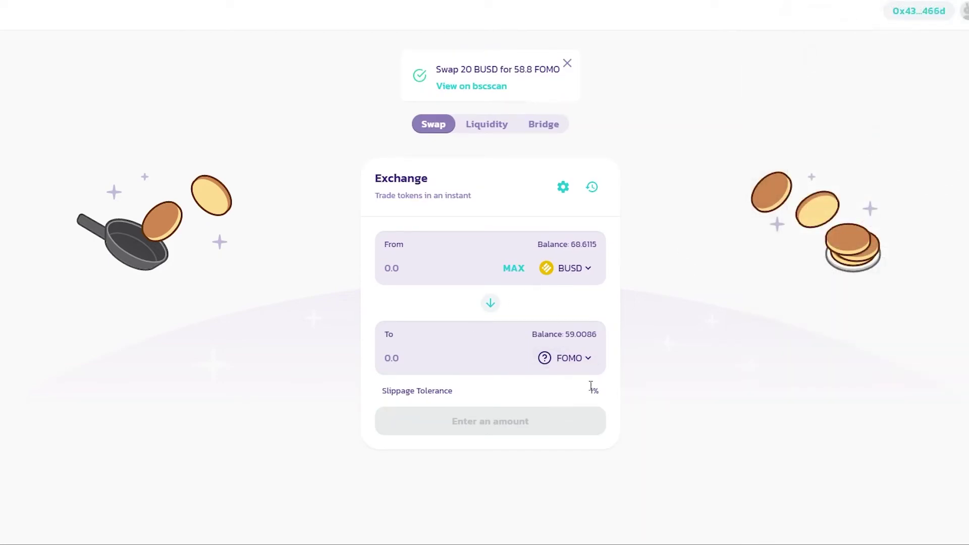
- Dismiss the completed swap notification and check the FOMO holding in the MetaMask asset list
{"action": "double_click", "coordinate": [595, 391]}
{"action": "left_click", "coordinate": [437, 273]}
{"action": "left_click", "coordinate": [569, 64]}
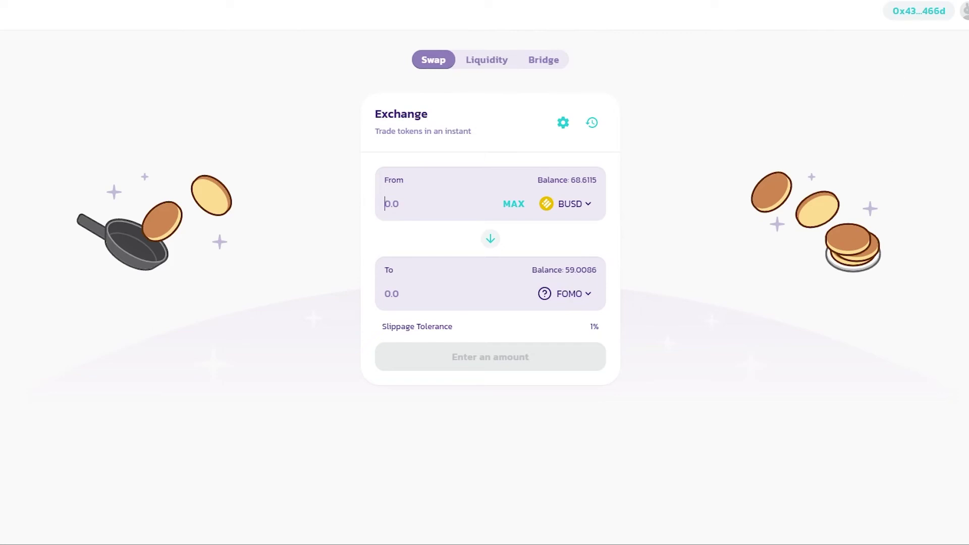
{"action": "scroll", "coordinate": [902, 146], "scroll_direction": "down", "scroll_amount": 5}
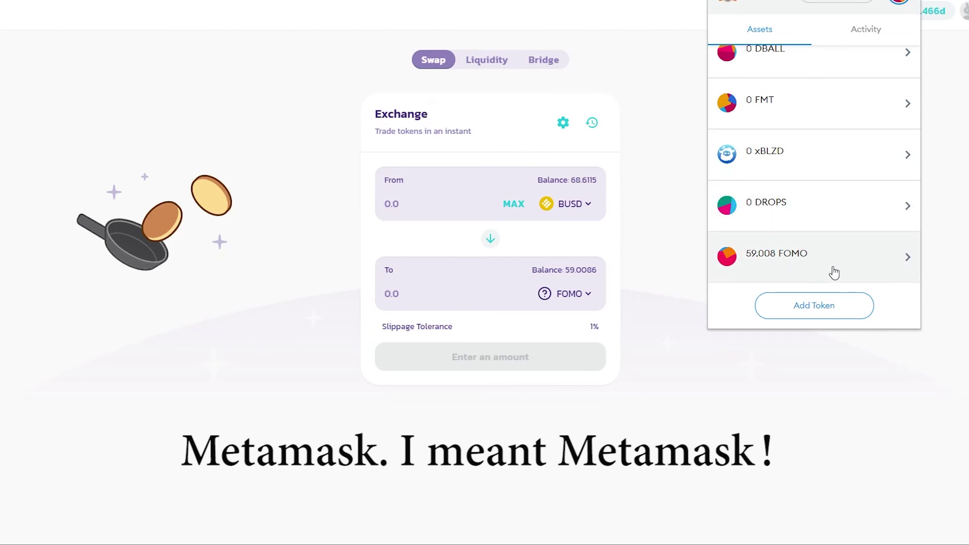
- Try to add FOMO to the MetaMask wallet as a custom token by pasting its contract address
{"action": "left_click", "coordinate": [811, 312]}
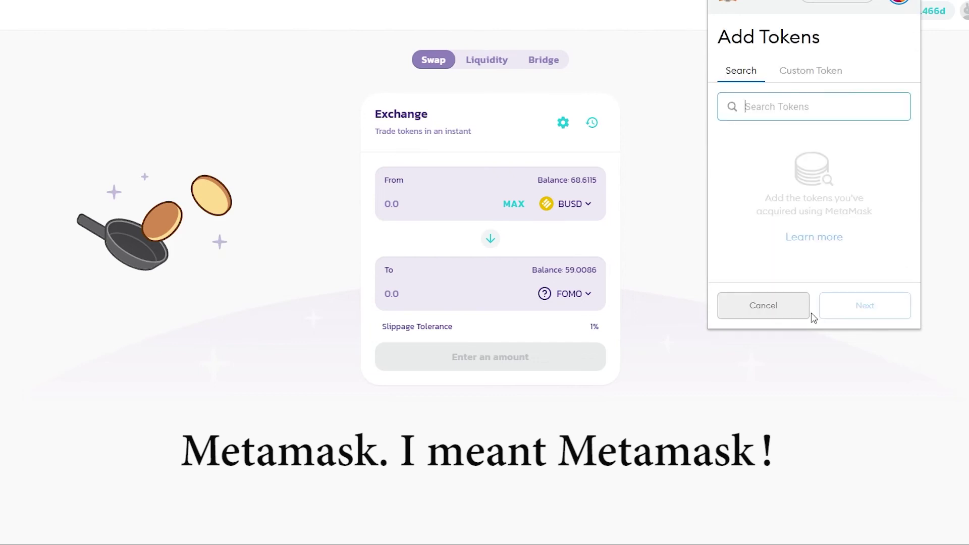
{"action": "left_click", "coordinate": [809, 81]}
{"action": "left_click", "coordinate": [811, 125]}
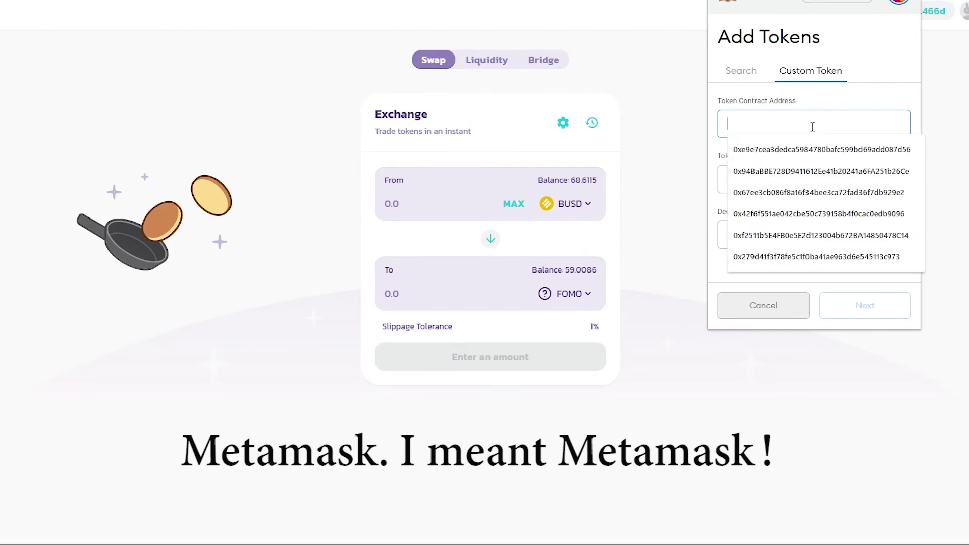
{"action": "key", "text": "ctrl+v"}
{"action": "left_click_drag", "start_coordinate": [879, 125], "coordinate": [643, 130]}
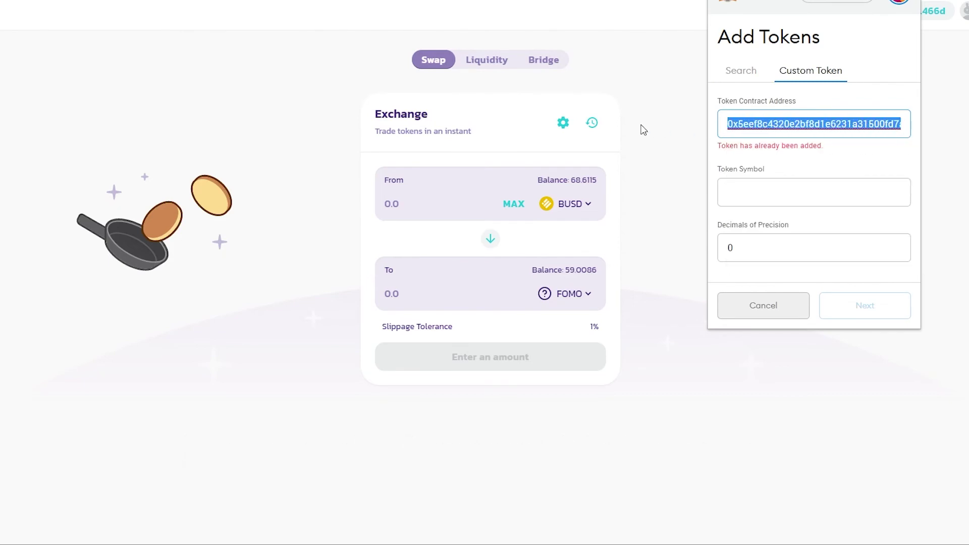
- Inspect the pasted contract address, cancel the custom token entry and close the wallet
{"action": "left_click", "coordinate": [811, 126]}
{"action": "left_click_drag", "start_coordinate": [829, 151], "coordinate": [711, 149]}
{"action": "left_click", "coordinate": [780, 158]}
{"action": "left_click_drag", "start_coordinate": [838, 154], "coordinate": [915, 129]}
{"action": "left_click", "coordinate": [817, 126]}
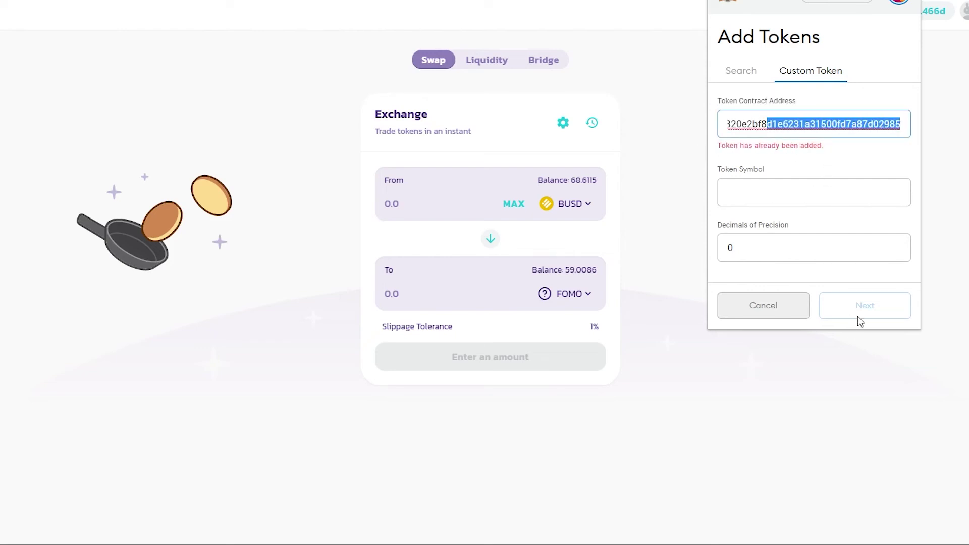
{"action": "left_click", "coordinate": [762, 318]}
{"action": "scroll", "coordinate": [805, 251], "scroll_direction": "down", "scroll_amount": 5}
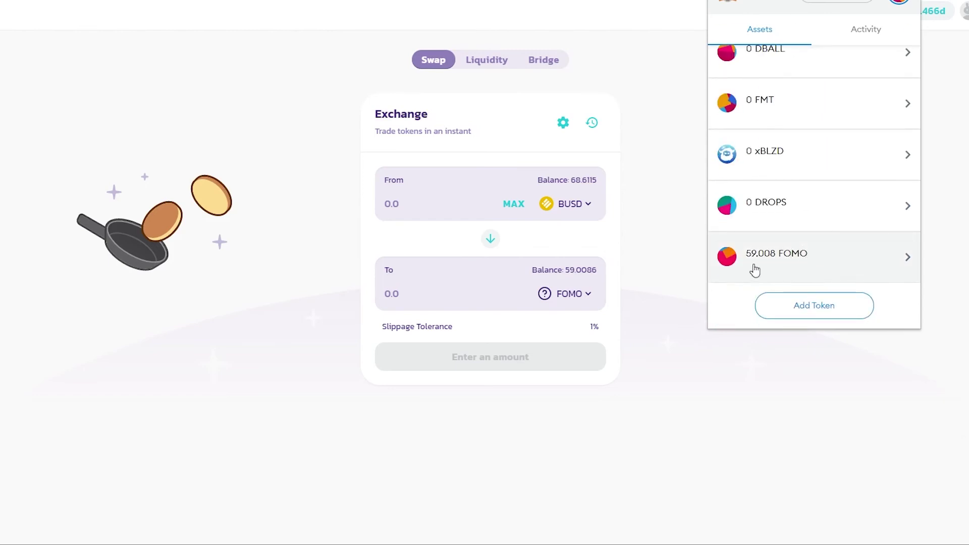
{"action": "left_click", "coordinate": [705, 365]}
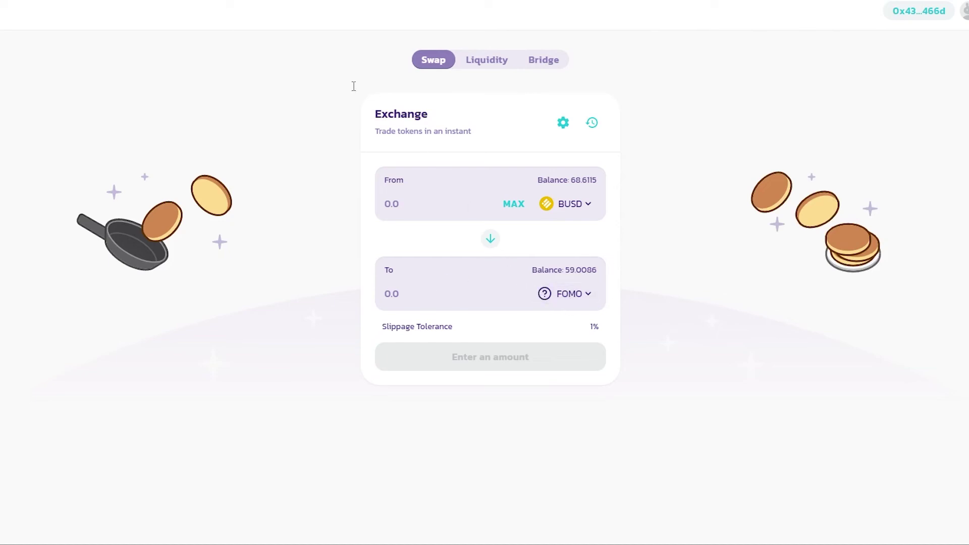
- Reverse the swap direction to sell FOMO for BUSD and enter an amount of 20 FOMO
{"action": "left_click", "coordinate": [489, 243]}
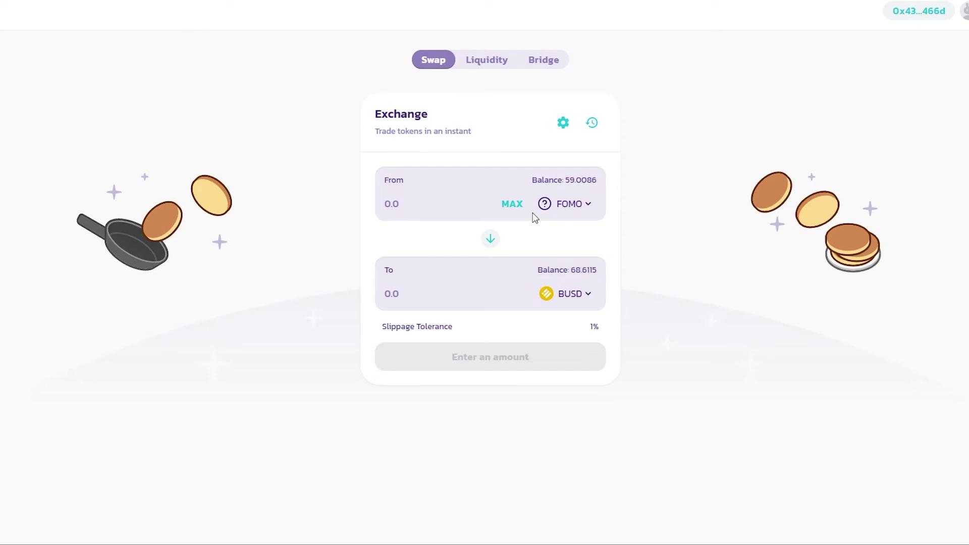
{"action": "left_click", "coordinate": [421, 202]}
{"action": "type", "text": "20"}
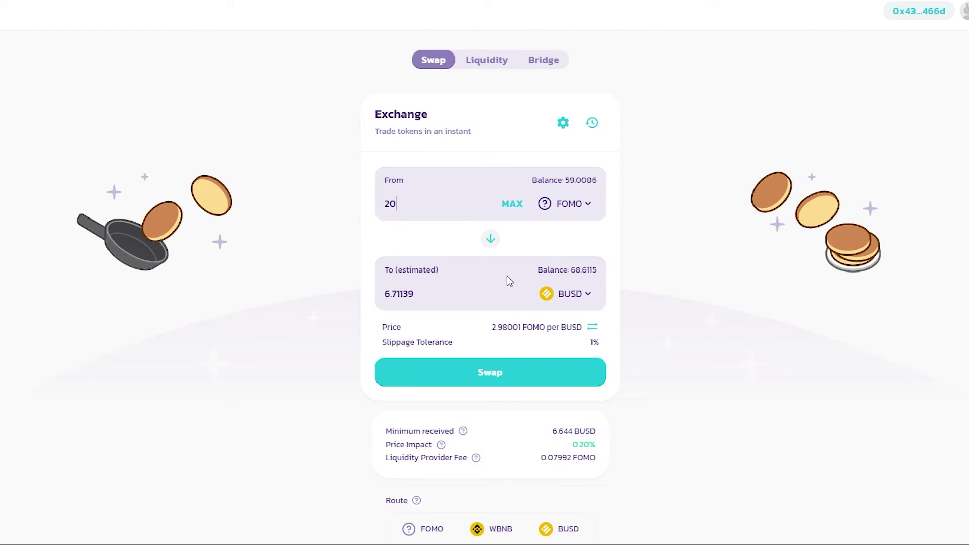
- Set the FOMO amount to sell to the maximum balance and review the estimated BUSD in return
{"action": "left_click", "coordinate": [512, 205]}
{"action": "left_click_drag", "start_coordinate": [417, 294], "coordinate": [380, 303]}
{"action": "type", "text": "19.7597"}
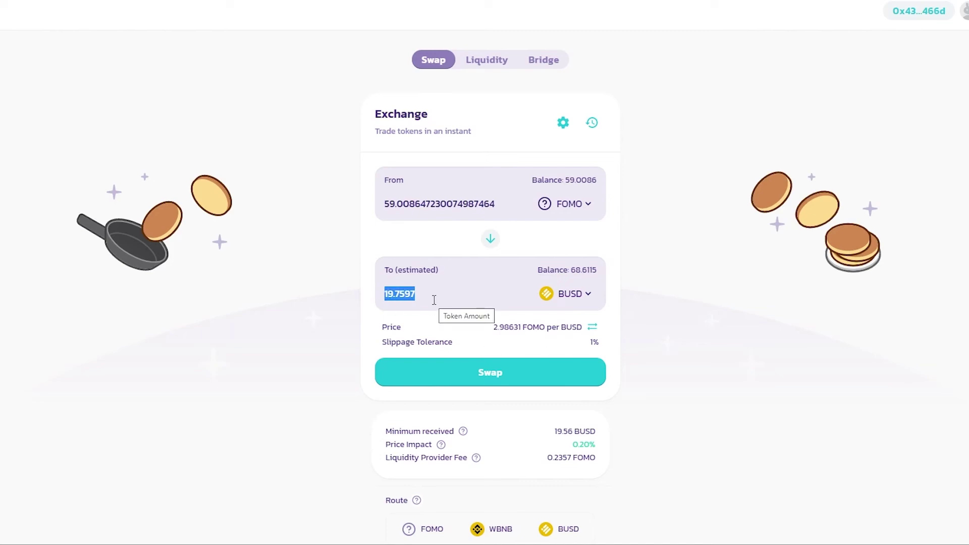
{"action": "left_click", "coordinate": [462, 294]}
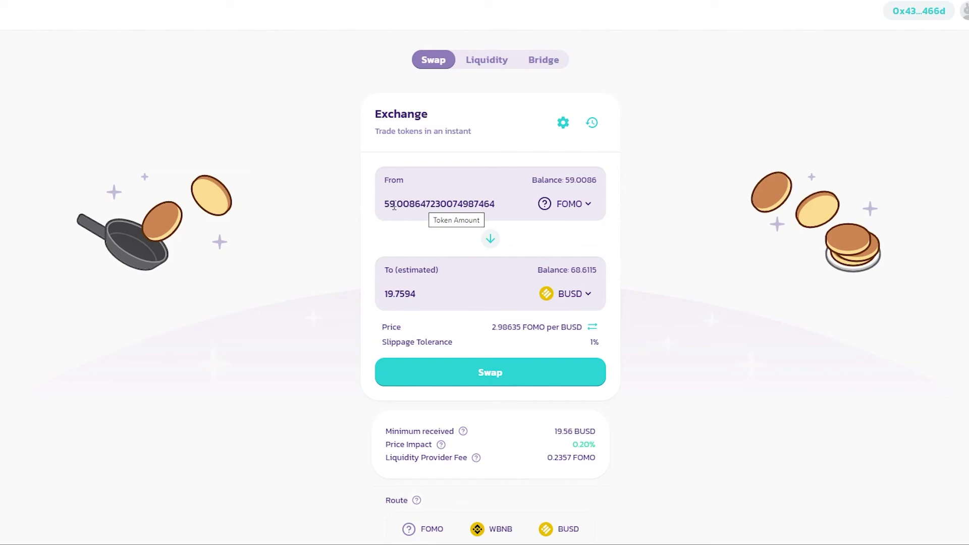
{"action": "left_click_drag", "start_coordinate": [397, 203], "coordinate": [521, 208]}
{"action": "left_click", "coordinate": [504, 210]}
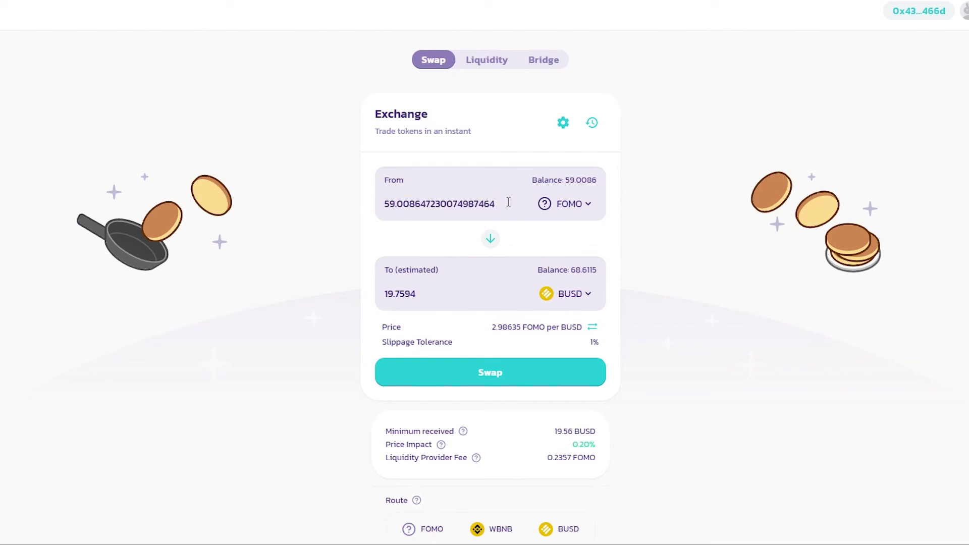
- Reverse the swap direction back to buying FOMO with BUSD and select the FOMO amount
{"action": "left_click", "coordinate": [490, 239]}
{"action": "left_click", "coordinate": [410, 294]}
{"action": "left_click_drag", "start_coordinate": [498, 298], "coordinate": [372, 301]}
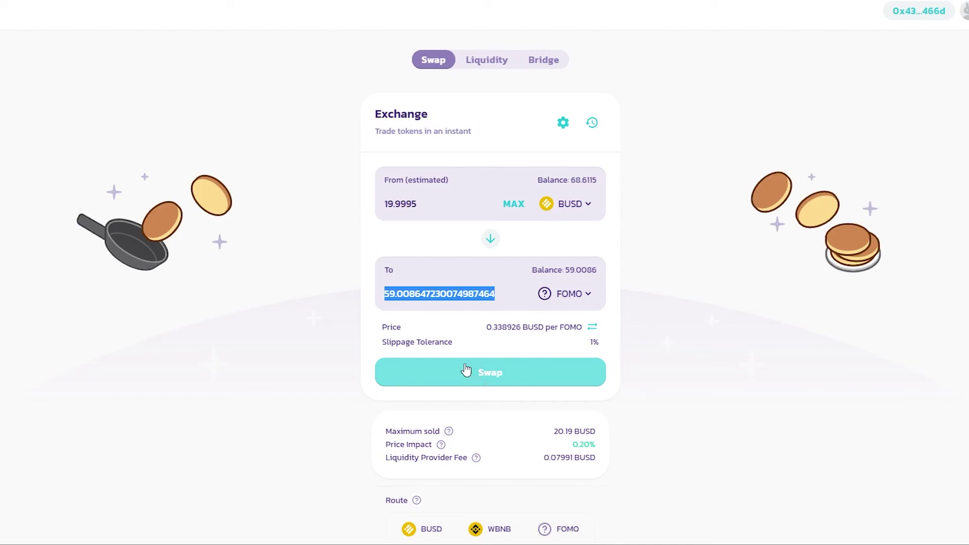
- Shorten the FOMO amount to receive to the whole number 59 by removing its decimals
{"action": "left_click", "coordinate": [409, 297]}
{"action": "double_click", "coordinate": [393, 299]}
{"action": "left_click", "coordinate": [384, 301]}
{"action": "left_click", "coordinate": [396, 298]}
{"action": "key", "text": "shift+End"}
{"action": "key", "text": "Delete"}
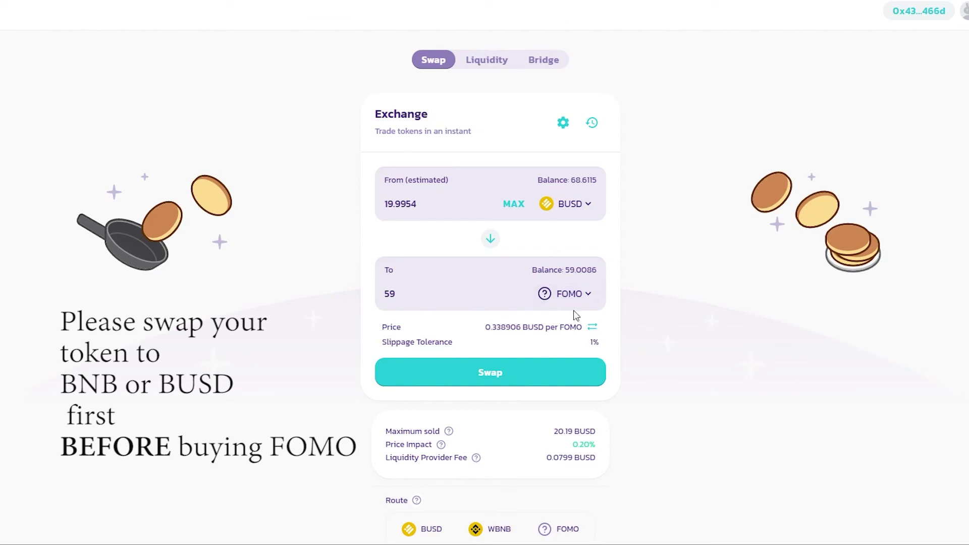
- Check the slippage tolerance that applies to the BUSD to FOMO swap
{"action": "double_click", "coordinate": [593, 343]}
{"action": "left_click", "coordinate": [579, 342]}
{"action": "left_click_drag", "start_coordinate": [586, 347], "coordinate": [599, 341]}
{"action": "left_click", "coordinate": [707, 308]}
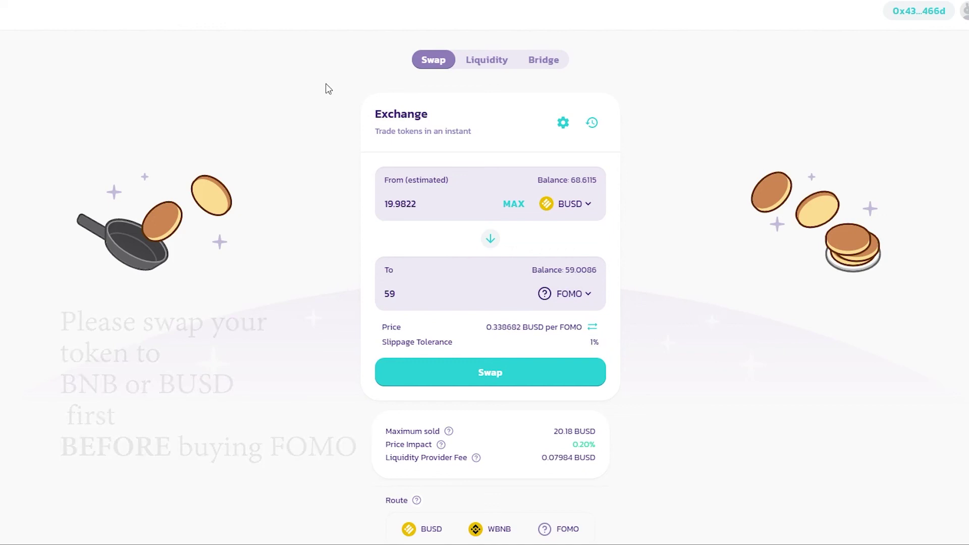